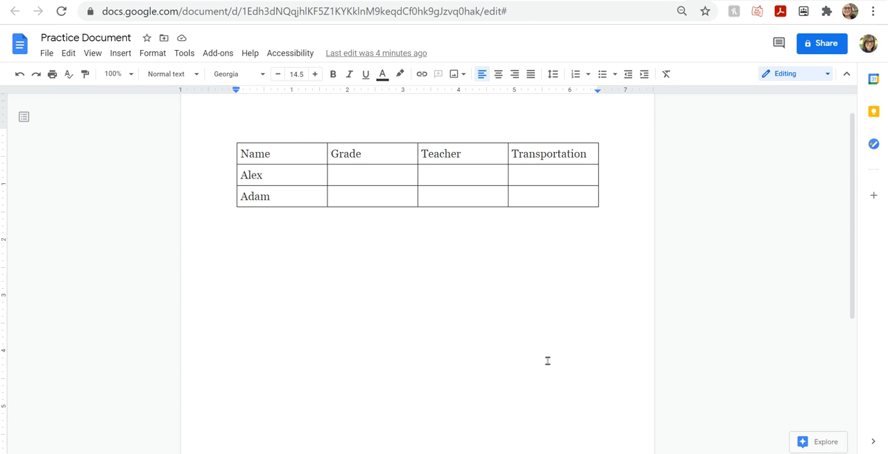
Examine the table's header row cell by cell, from Name through Transportation.
key("Down")
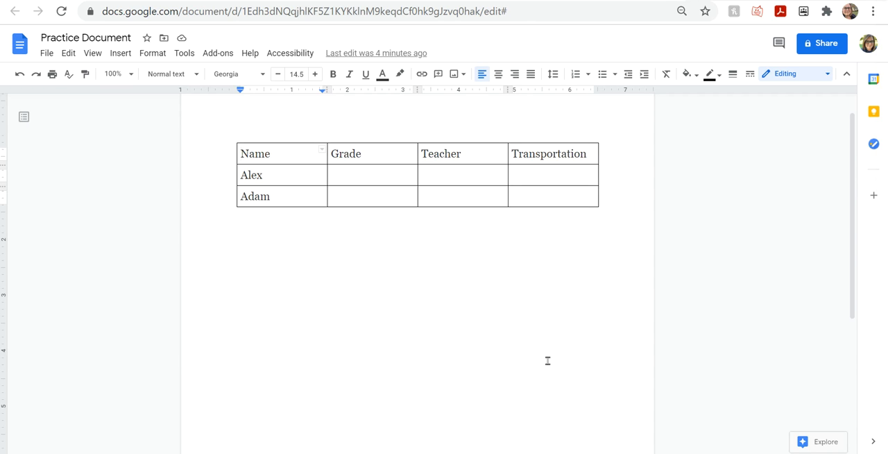
key("End")
key("Right")
key("Tab")
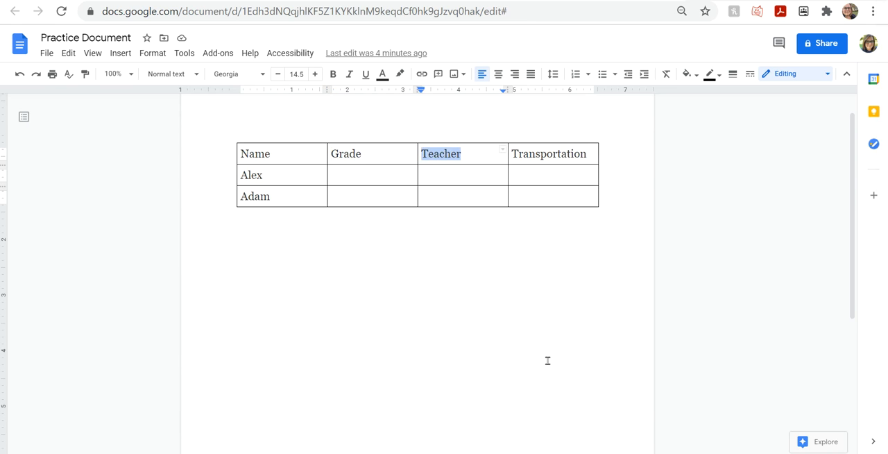
key("Tab")
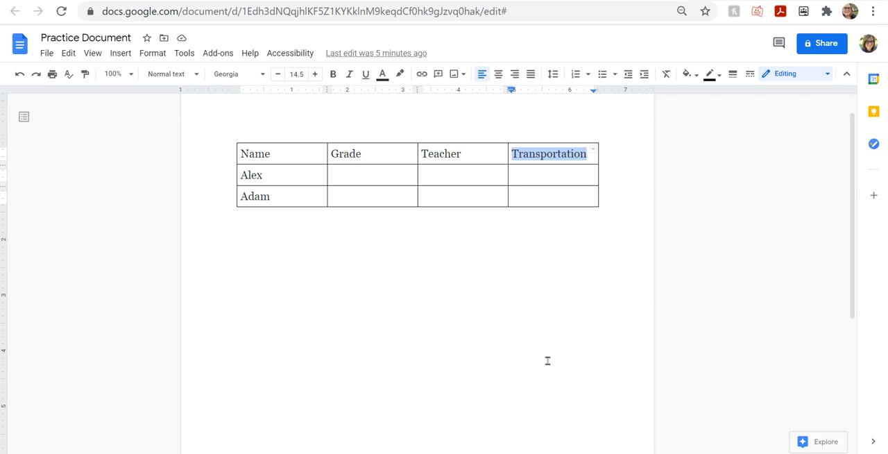
key("ctrl+Home")
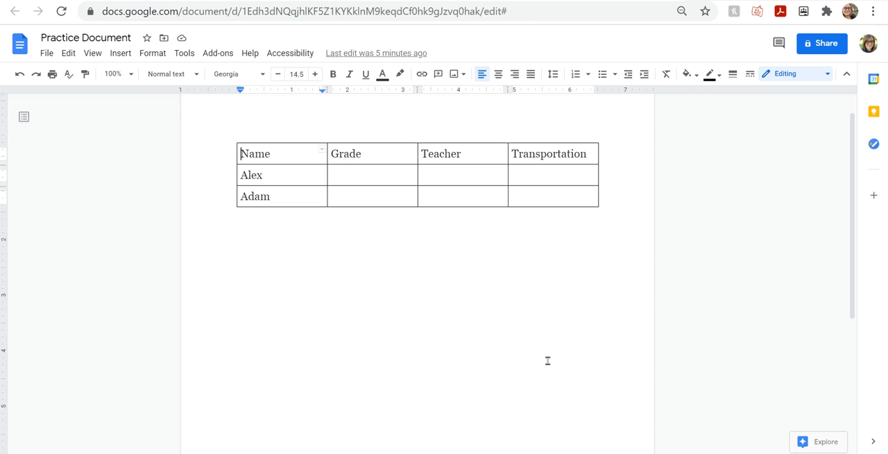
key("End")
key("Right")
key("shift+Tab")
key("Tab")
key("Tab")
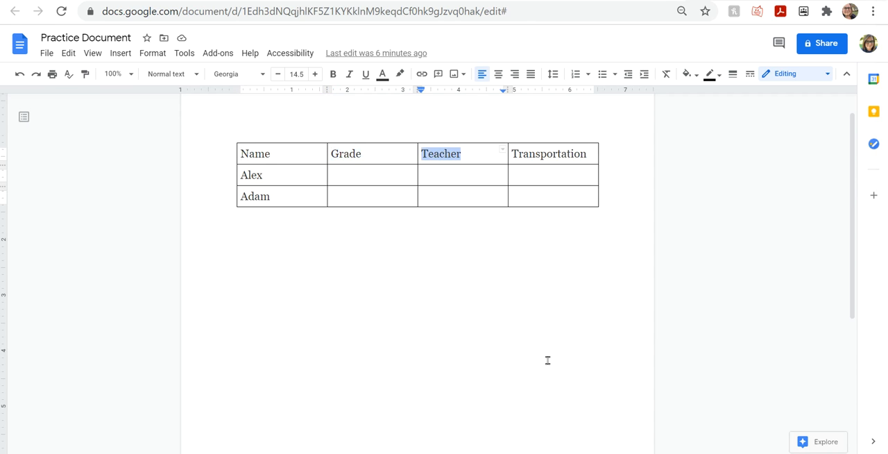
key("Tab")
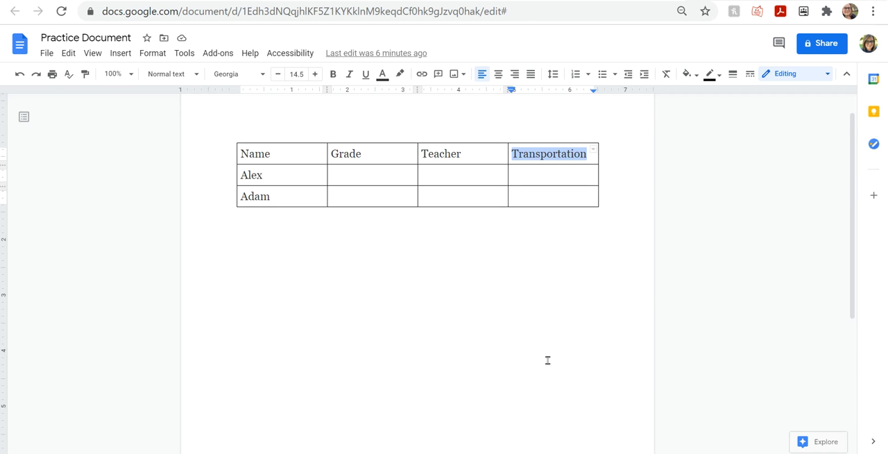
Complete the first student's row with grade 4, the teacher's name and Bus as transportation.
key("Tab")
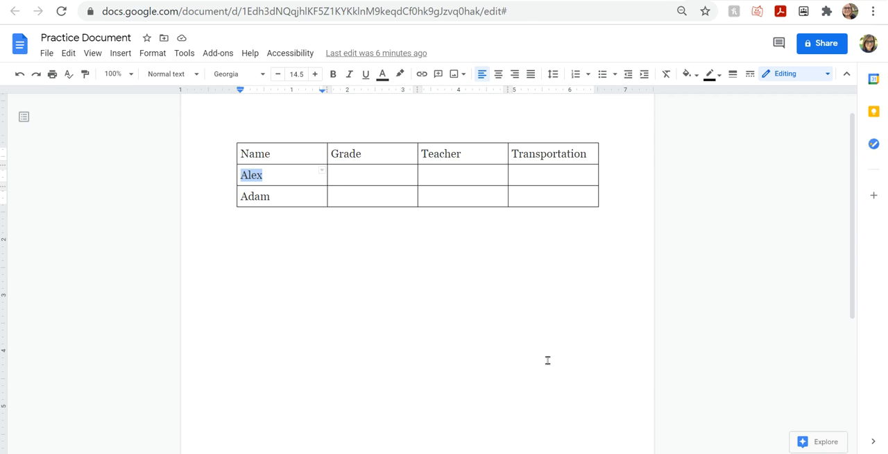
key("Tab")
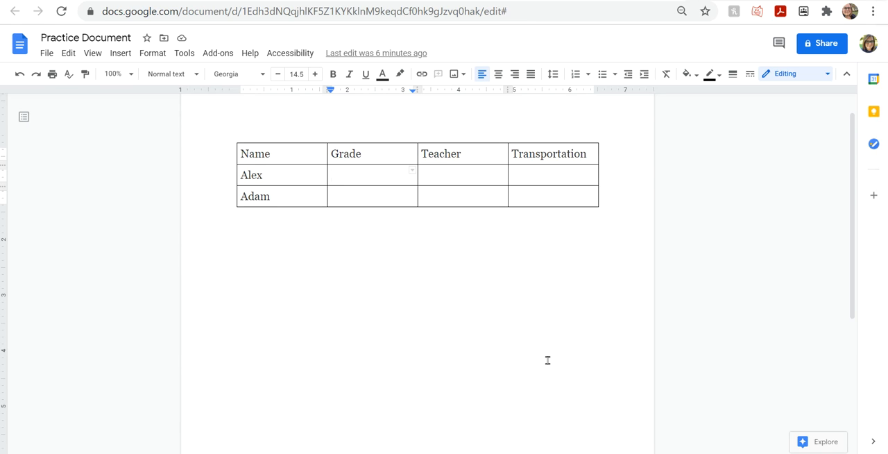
type("4")
key("Tab")
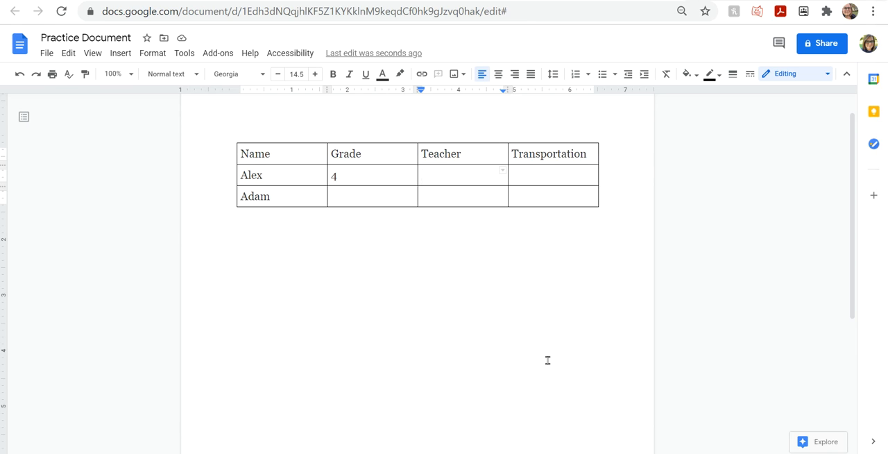
type("Erin")
key("Tab")
type("Bus")
Enter Walker as the transportation in the second student's row.
key("Down")
type("Walke")
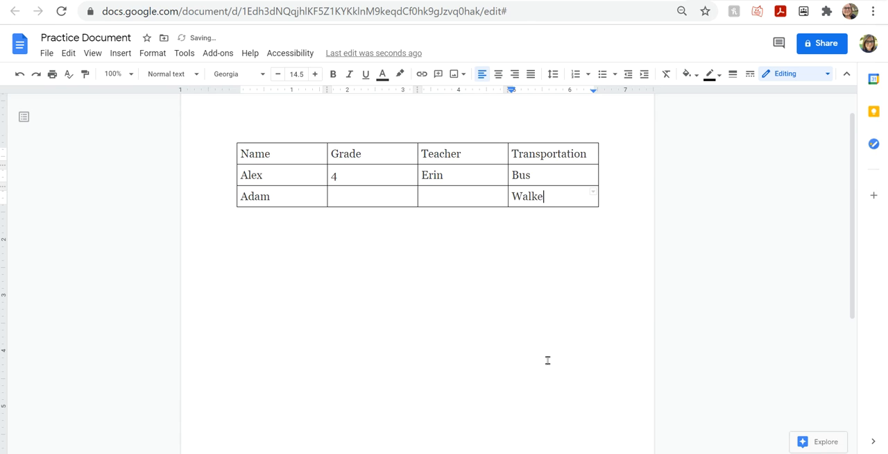
type("r")
key("shift+Tab")
key("shift+Tab")
key("shift+Tab")
key("shift+Tab")
key("Tab")
key("Tab")
key("ctrl+alt+shift+h")
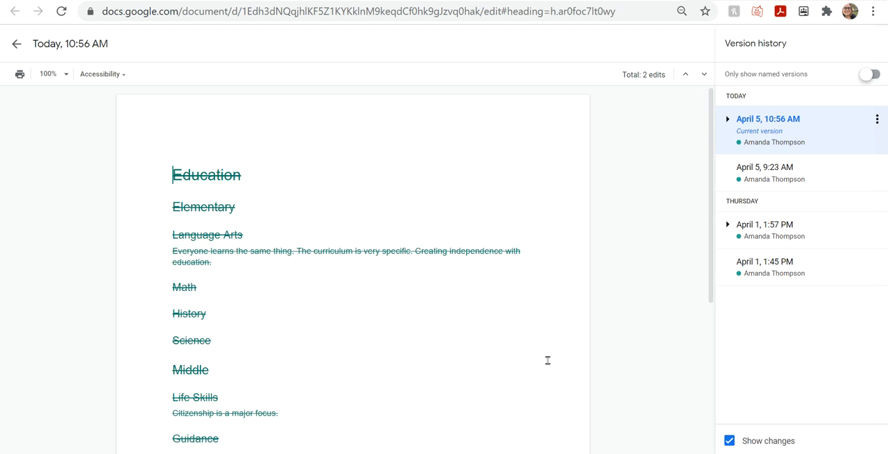
left_click(15, 45)
Fill in the teacher's name and grade 1 in the second student's row.
double_click(451, 200)
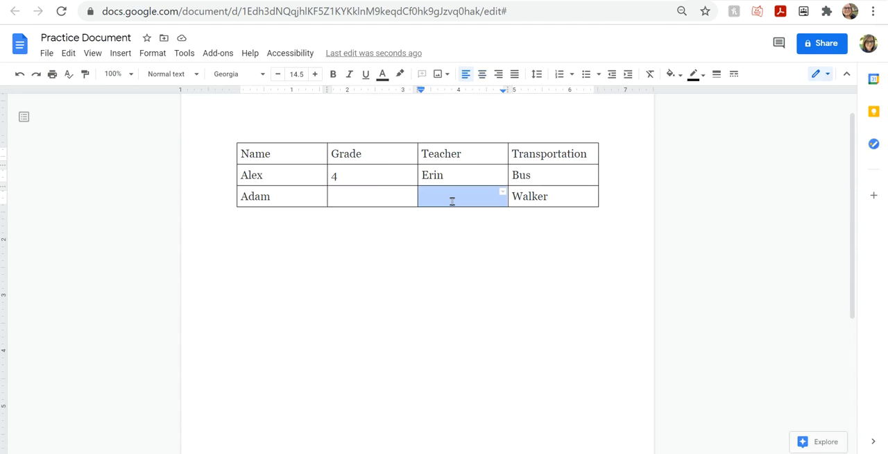
left_click(452, 200)
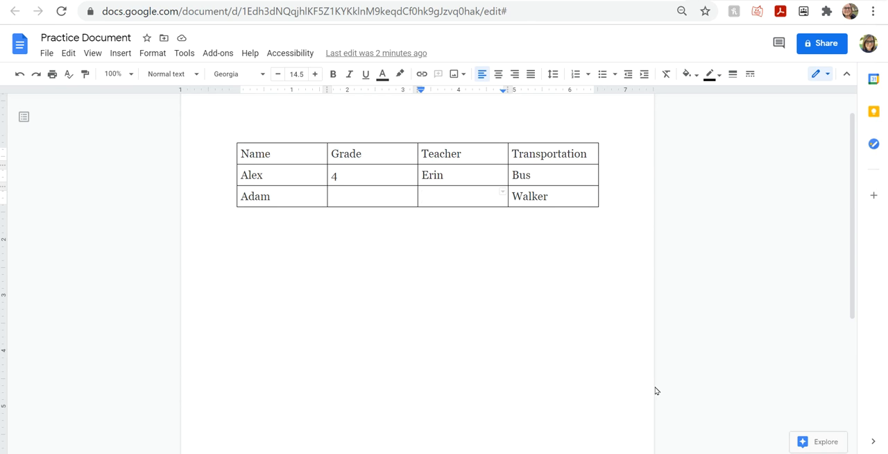
type("Jen")
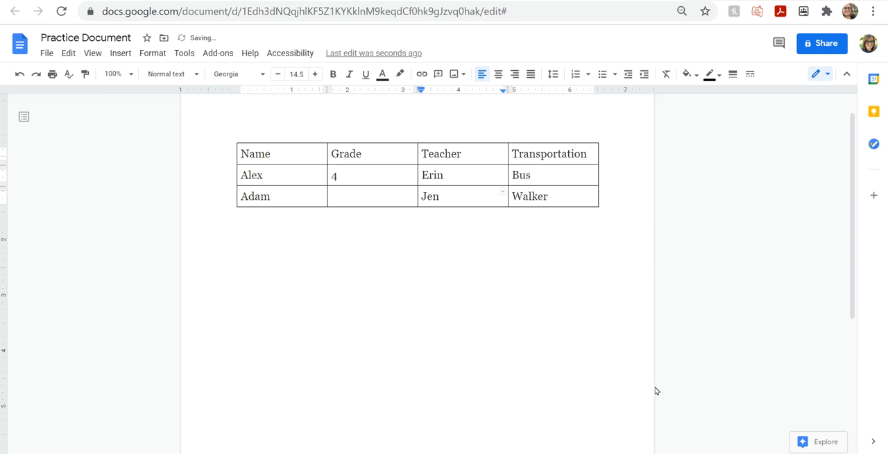
key("shift+Tab")
type("1")
key("Down")
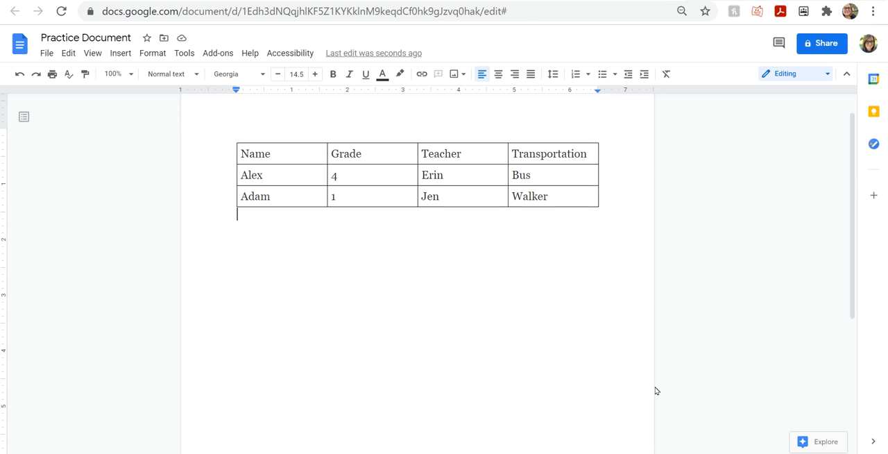
Add a new empty row at the end of the table.
key("ctrl+Home")
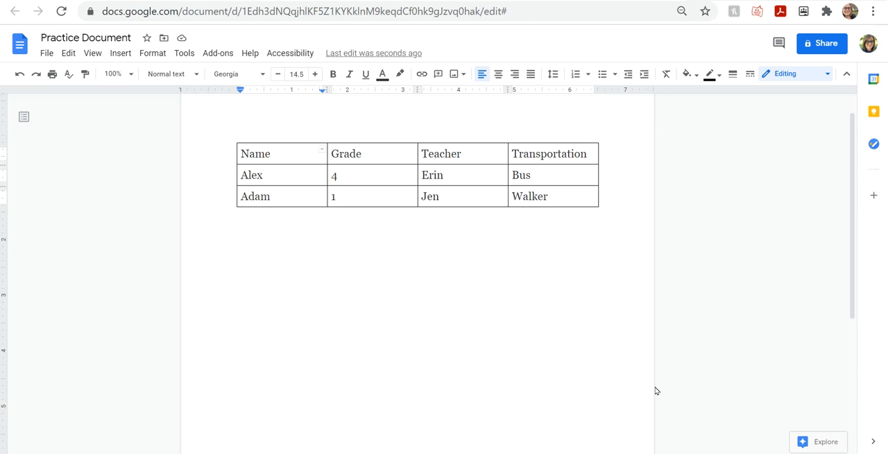
key("ctrl+alt+shift+t")
key("ctrl+alt+shift+d")
key("Tab")
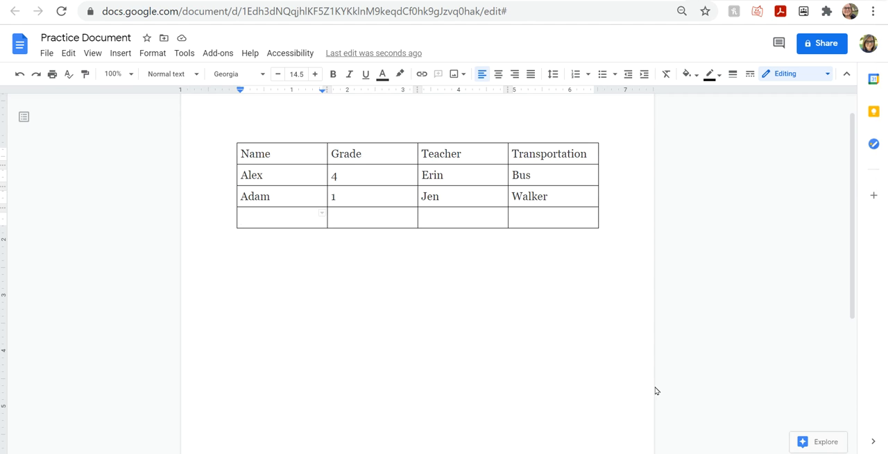
Enter the student's name, grade K and the teacher's name in the new last row.
type("Dexter")
key("Tab")
type("K")
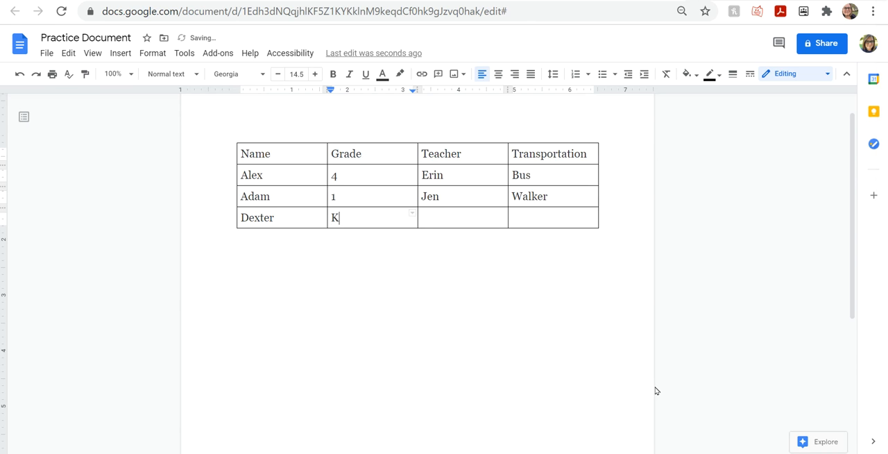
key("Tab")
type("Melanie")
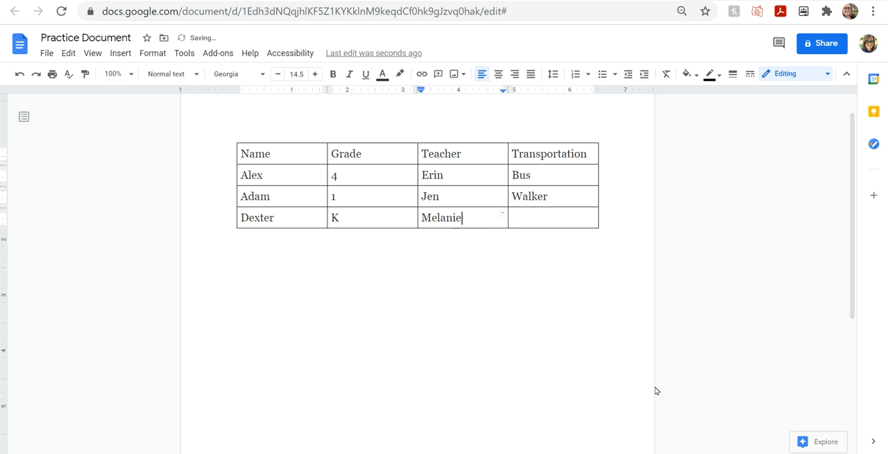
Check the Transportation column up to its header, and enter Car in the last row's cell.
key("Tab")
key("Up")
key("Up")
key("Up")
key("Down")
key("Down")
key("Down")
type("CV")
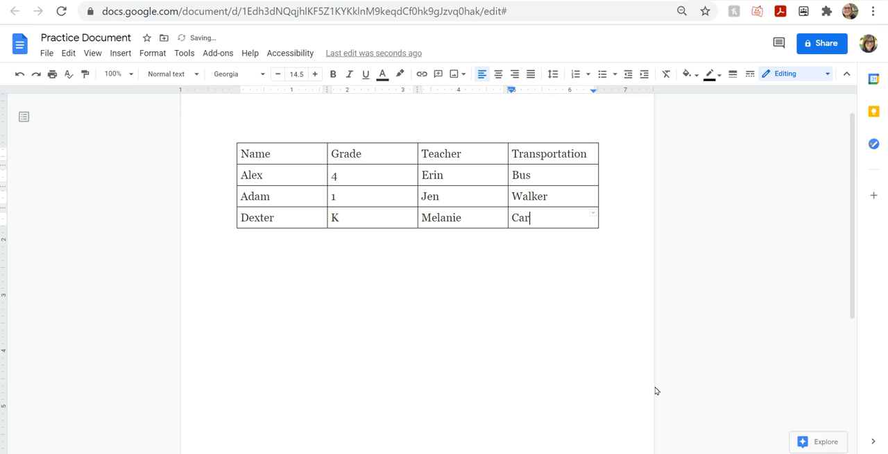